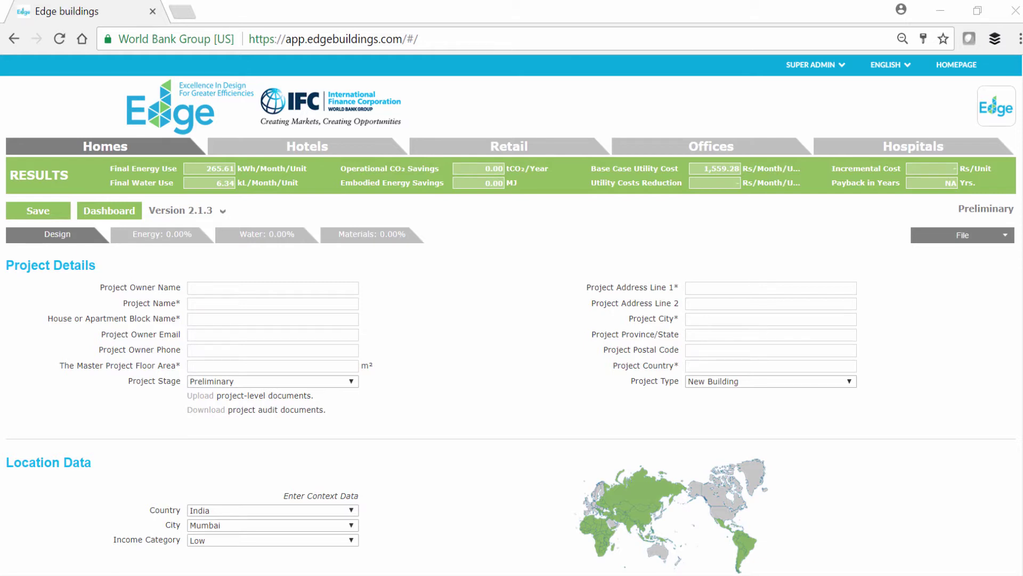
Switch the project's building type from Homes to Offices
click(743, 149)
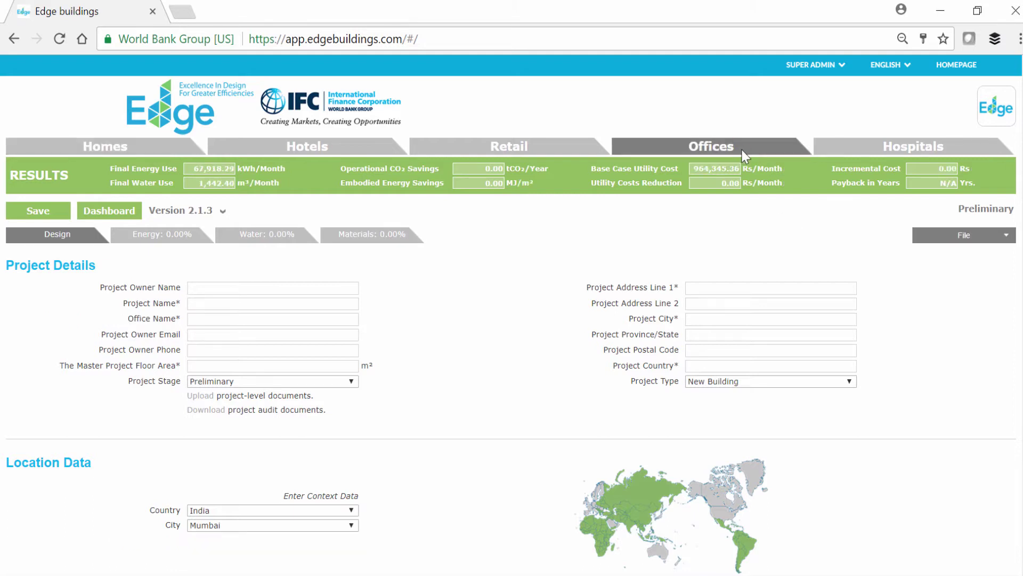
Enter 16,000 m² gross internal area and 4 floors above grade, then go to Materials
scroll(946, 330, down, 10)
click(261, 304)
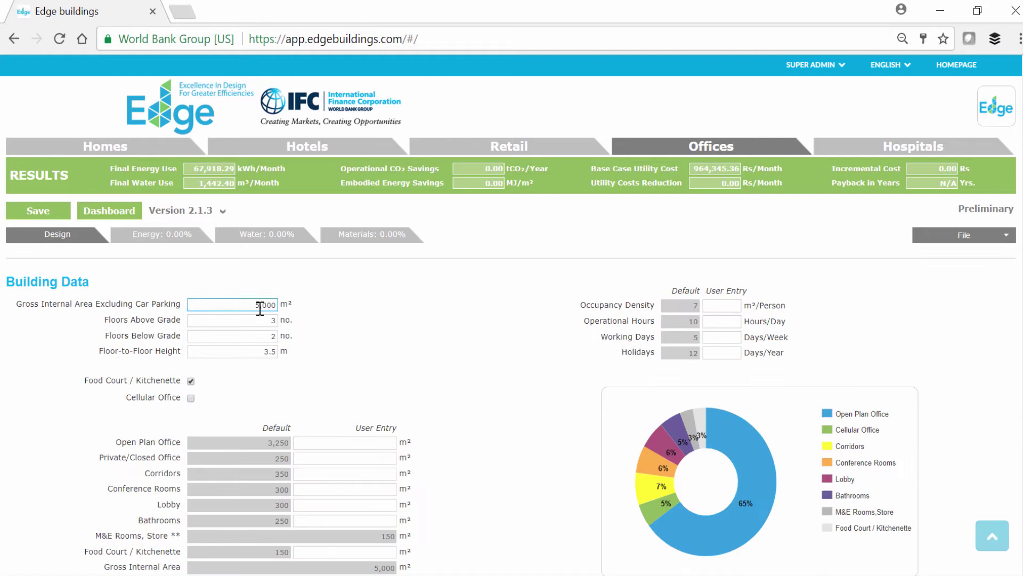
text(16)
click(274, 321)
key(BackSpace)
text(4)
click(419, 318)
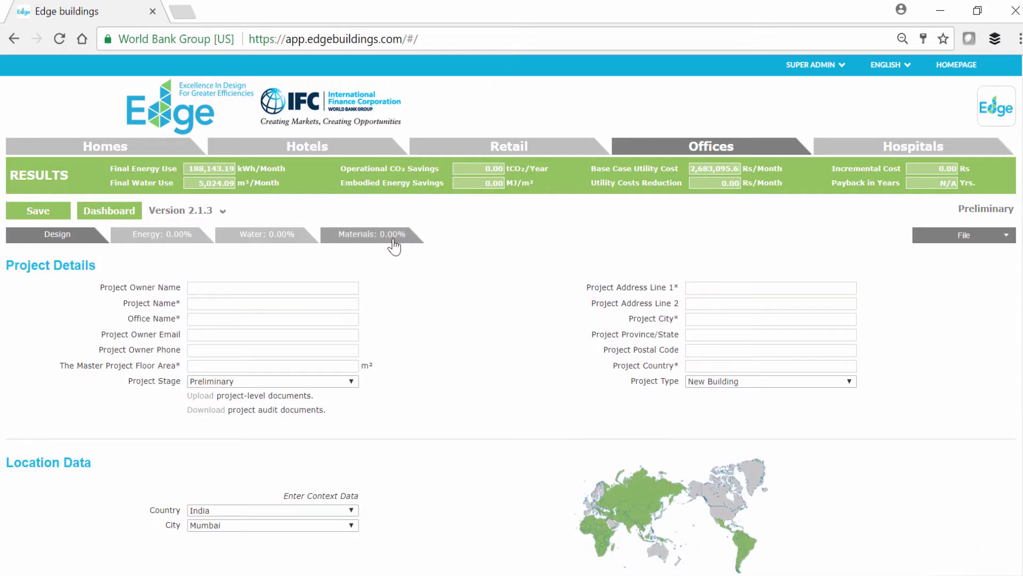
click(394, 240)
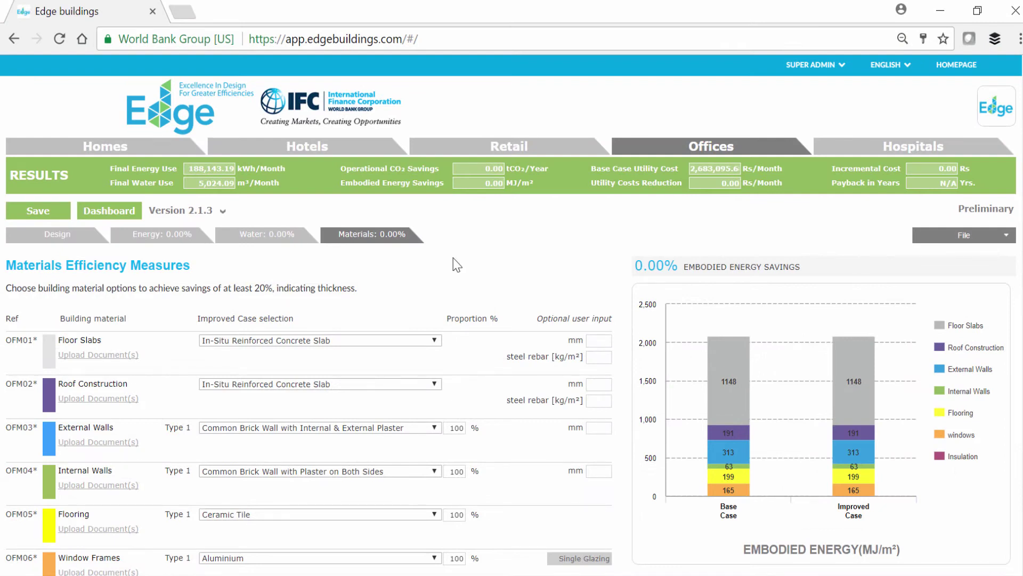
Open the Floor Slabs improved-case material dropdown
click(436, 341)
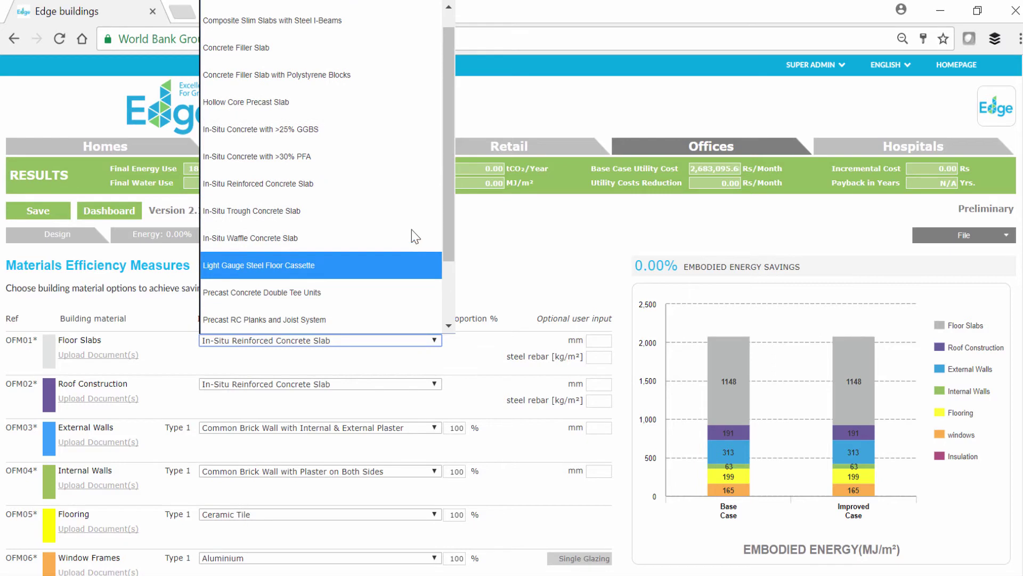
Choose In-Situ Concrete with >25% GGBS for both floor slabs and roof construction
click(397, 132)
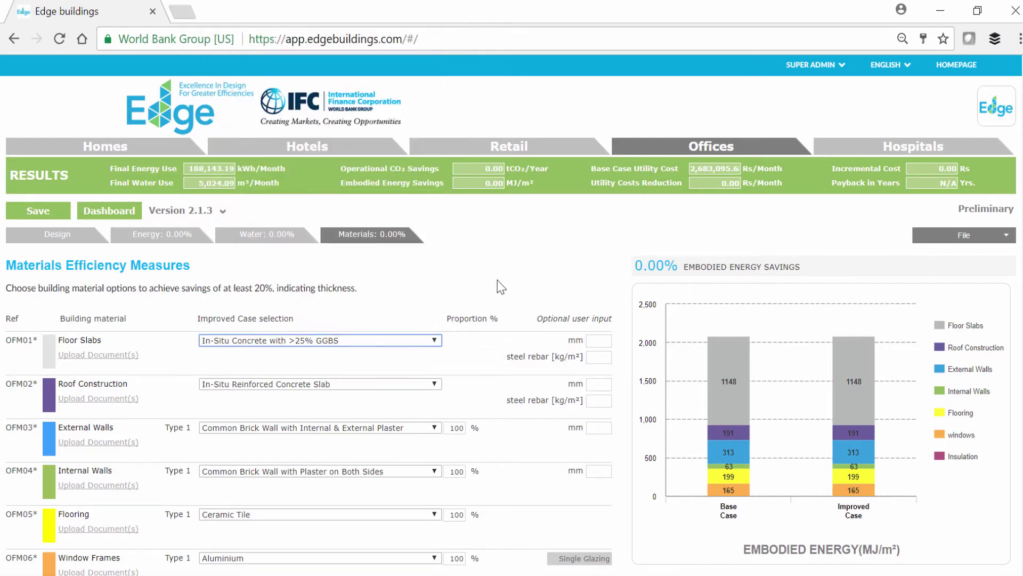
click(434, 384)
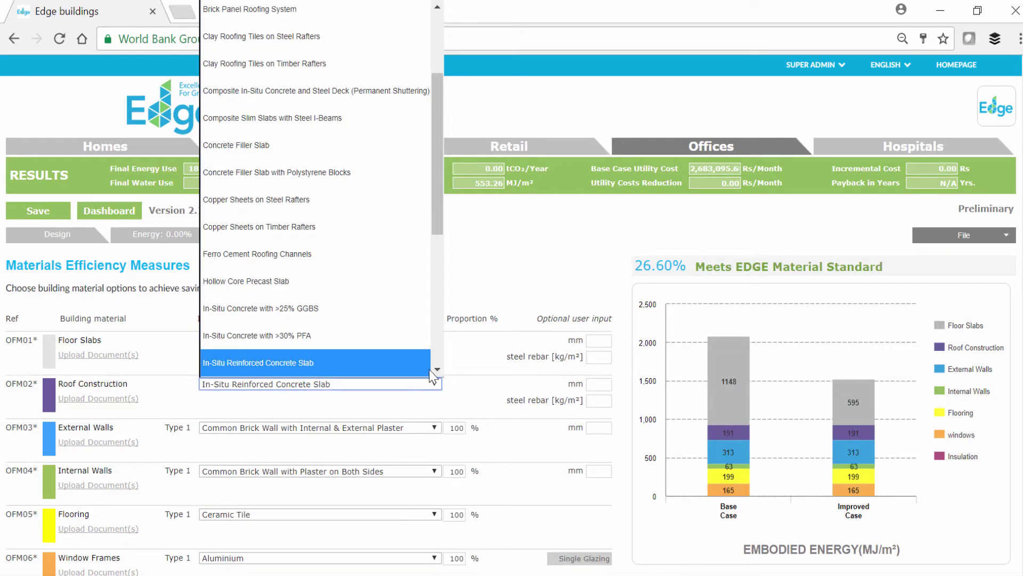
click(408, 306)
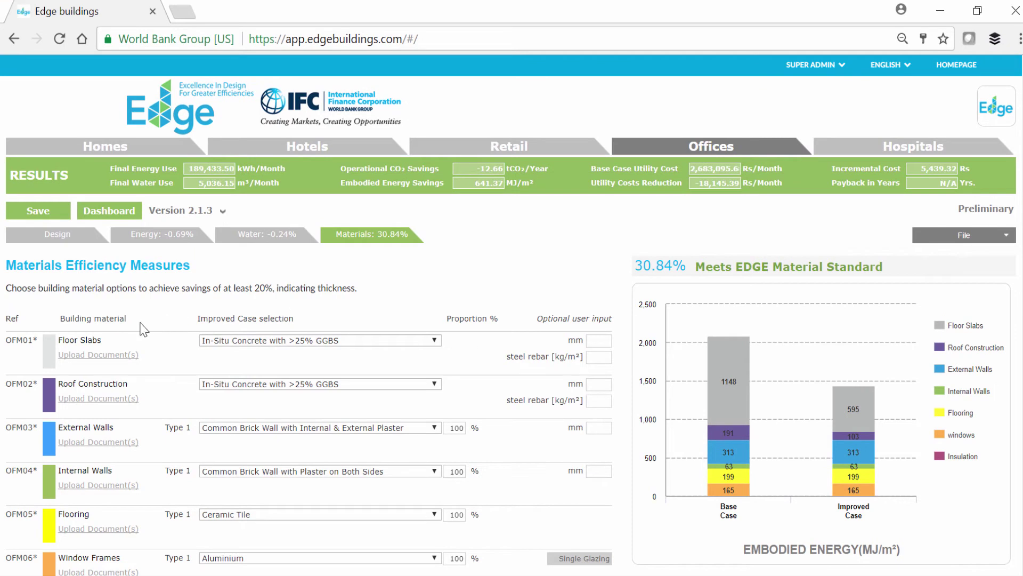
Open the Floor Slabs user guide PDF in a new tab, then return to the materials table
click(93, 341)
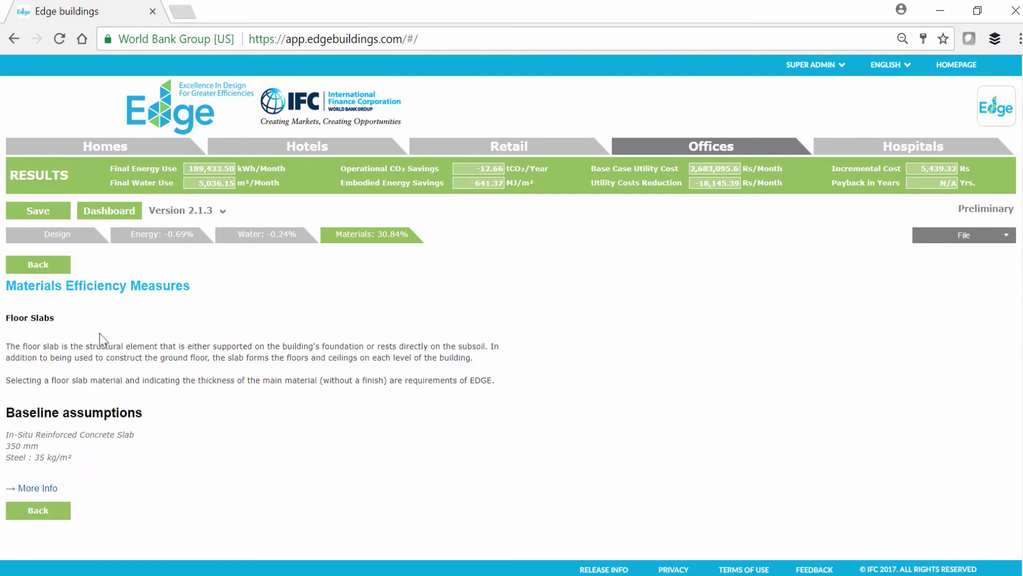
click(37, 489)
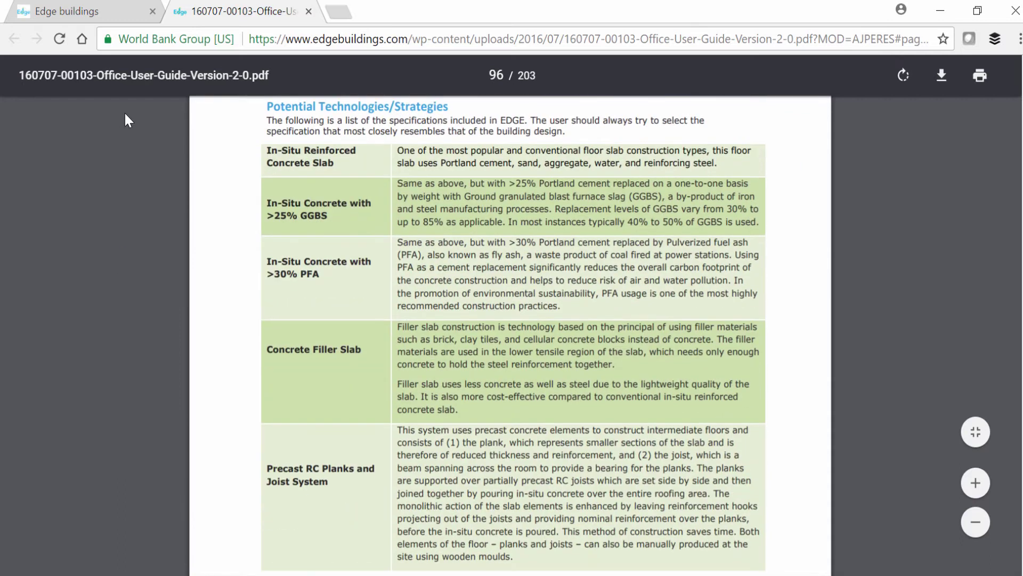
click(113, 11)
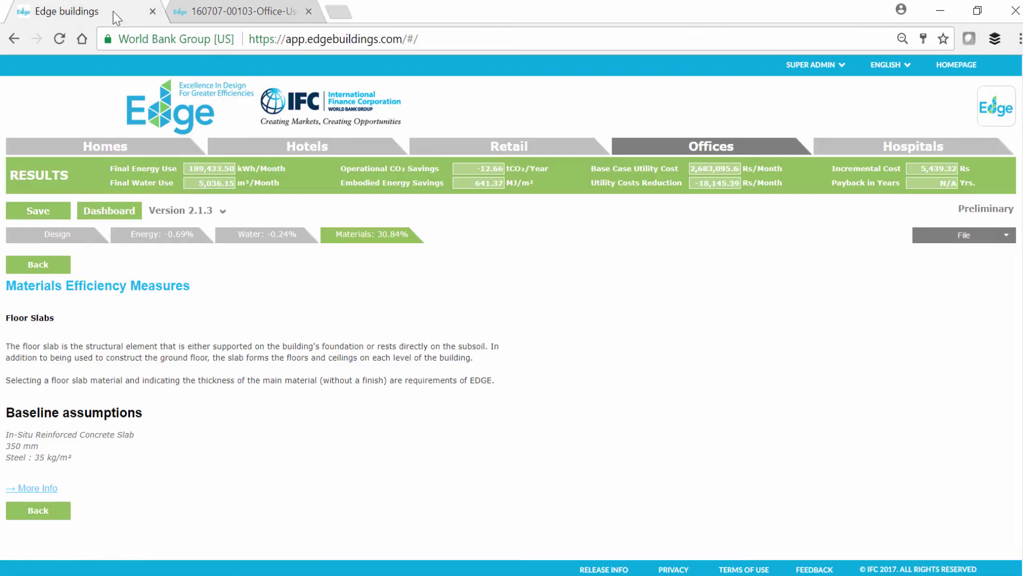
click(31, 509)
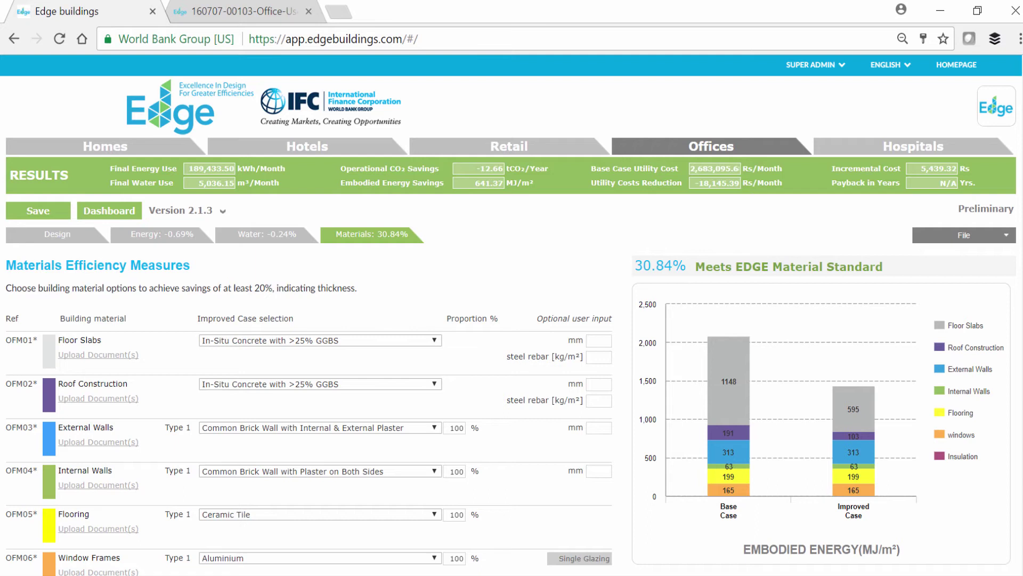
Select Concrete Filler Slab for both floor slabs and roof construction
click(434, 340)
scroll(320, 265, down, 1)
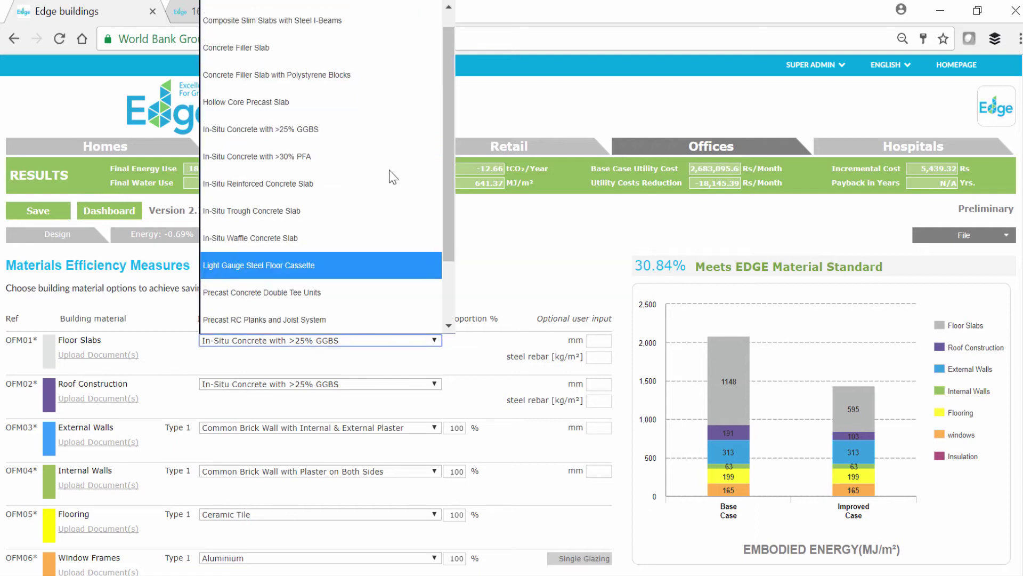
click(421, 58)
click(434, 384)
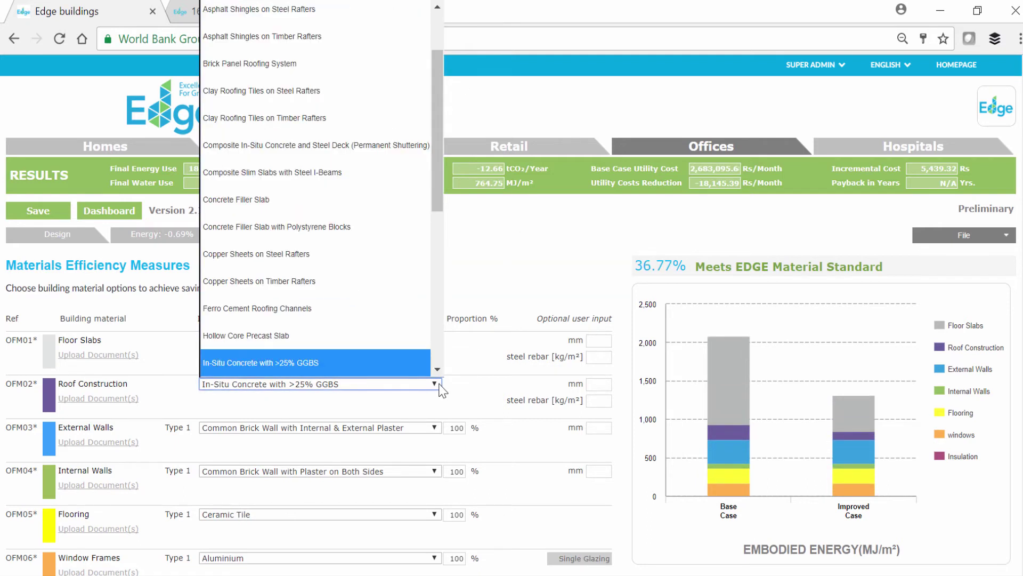
click(411, 206)
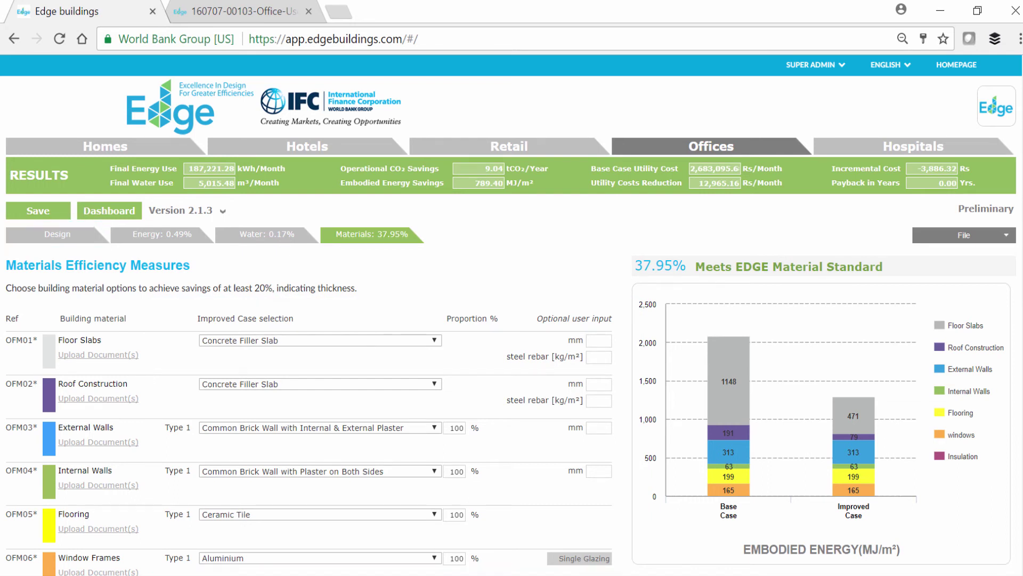
Select In-Situ Reinforced Concrete Slab for the floor slabs and the roof construction
click(434, 341)
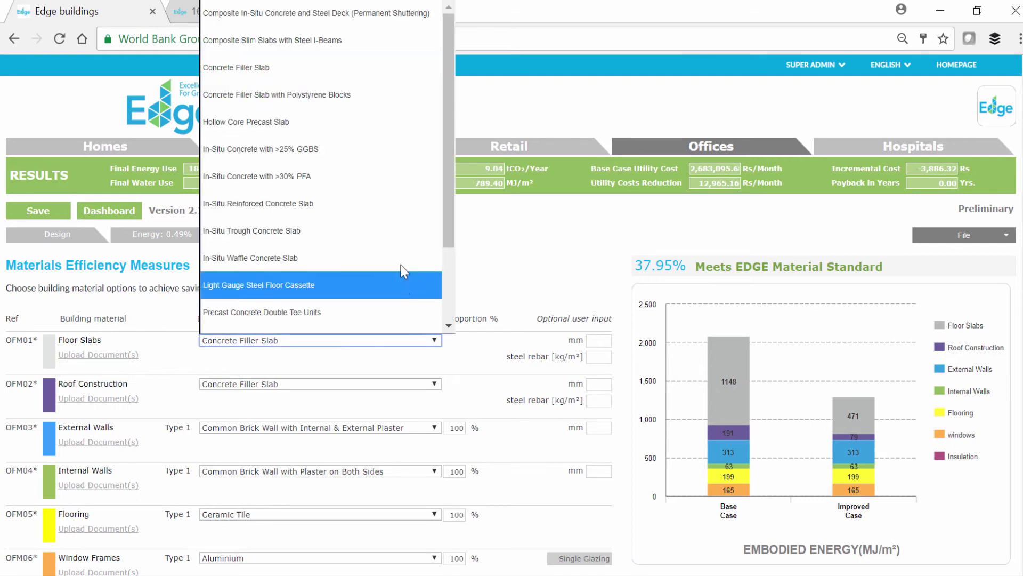
click(421, 204)
click(435, 384)
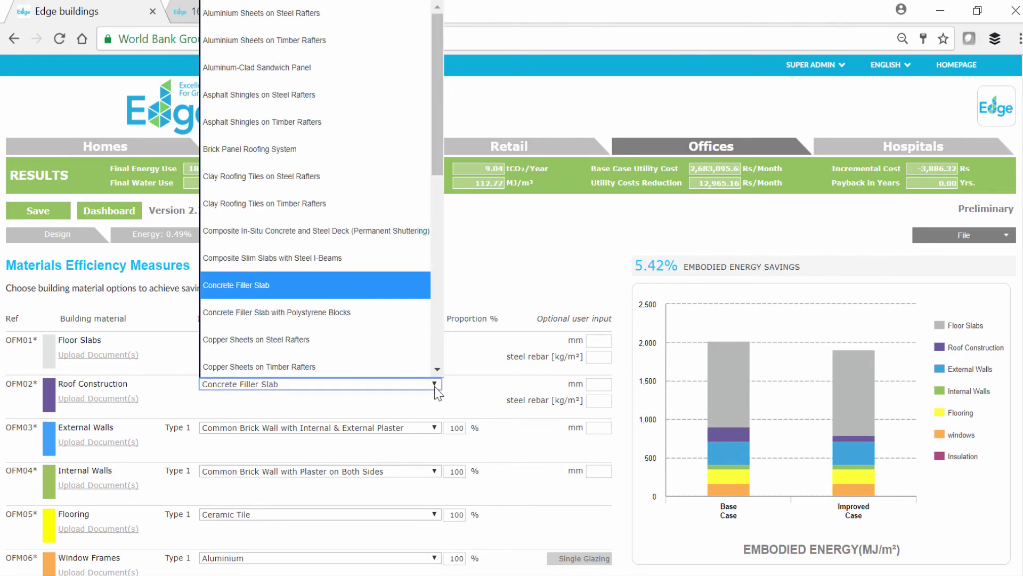
scroll(414, 299, down, 5)
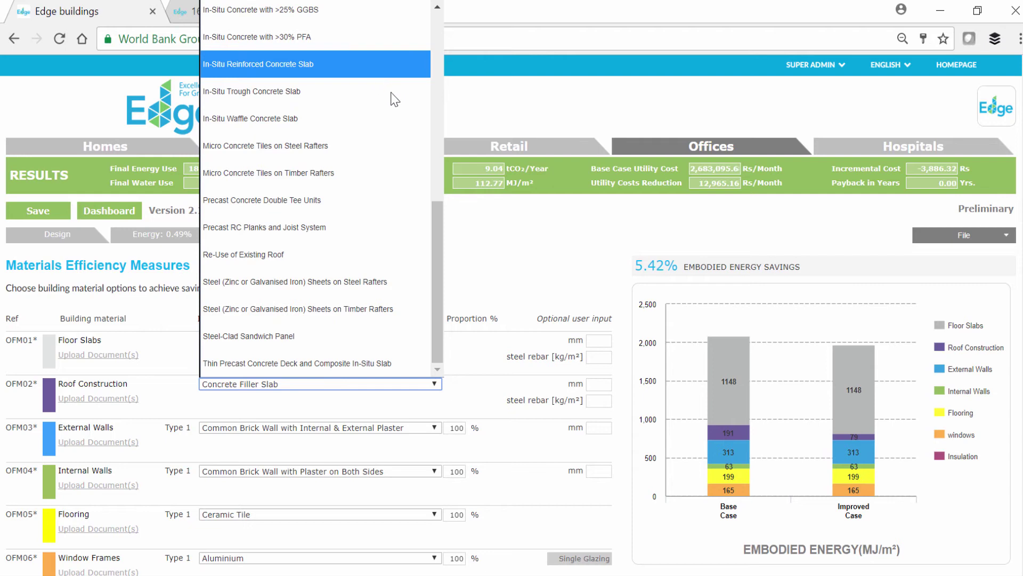
click(377, 72)
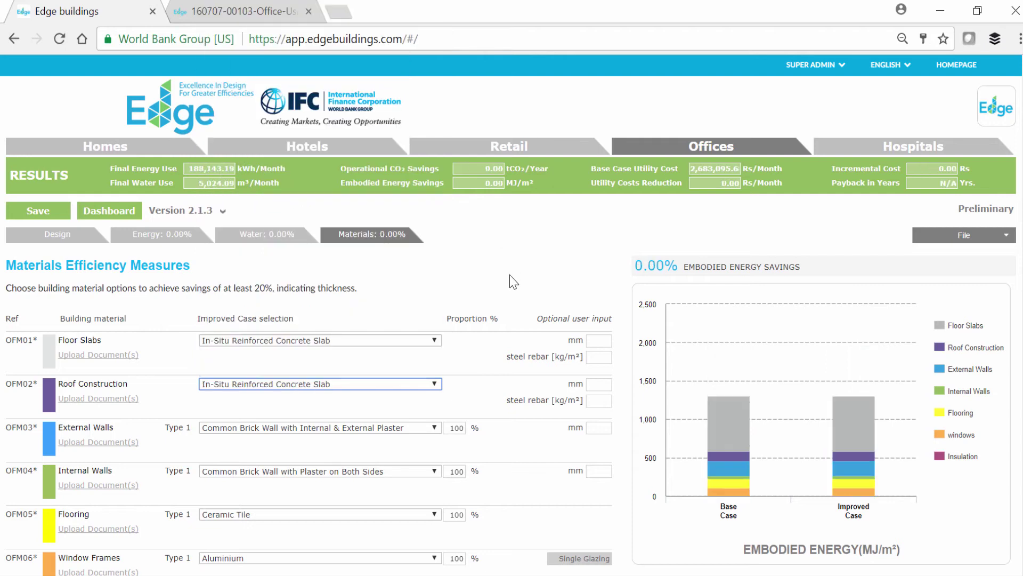
Review the Roof Construction baseline info, then give floor slabs 100 mm thickness and 20 kg/m² rebar
click(76, 385)
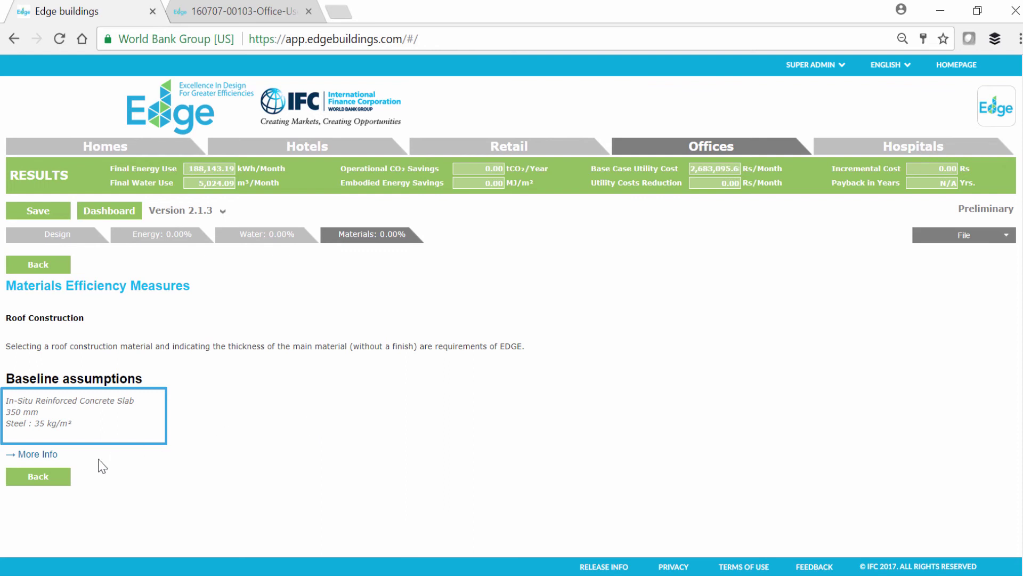
click(68, 477)
click(601, 340)
text(100)
click(599, 357)
text(20)
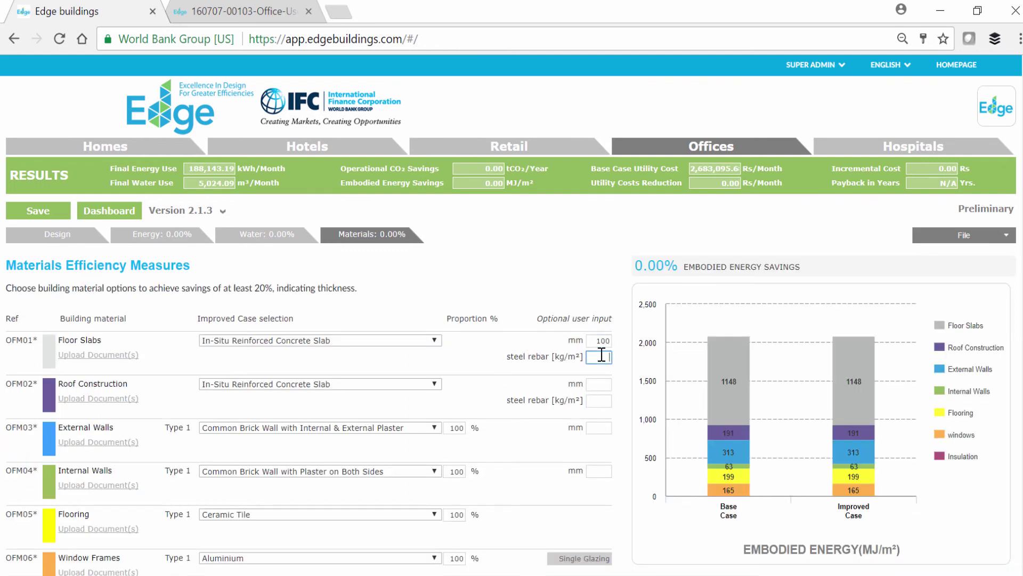
Give the roof 100 mm thickness and 20 kg/m² steel rebar, reaching 37.88% savings
click(599, 384)
text(100)
click(607, 402)
text(20)
click(540, 210)
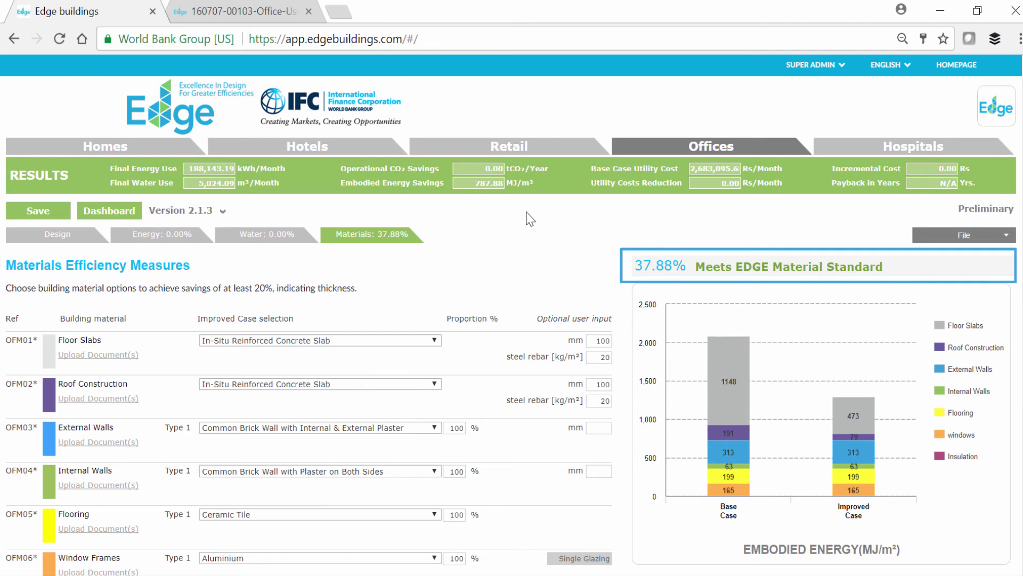
Change floors above grade to 1 in the design data and recheck the 42.65% materials savings
click(68, 237)
scroll(446, 327, down, 5)
click(277, 403)
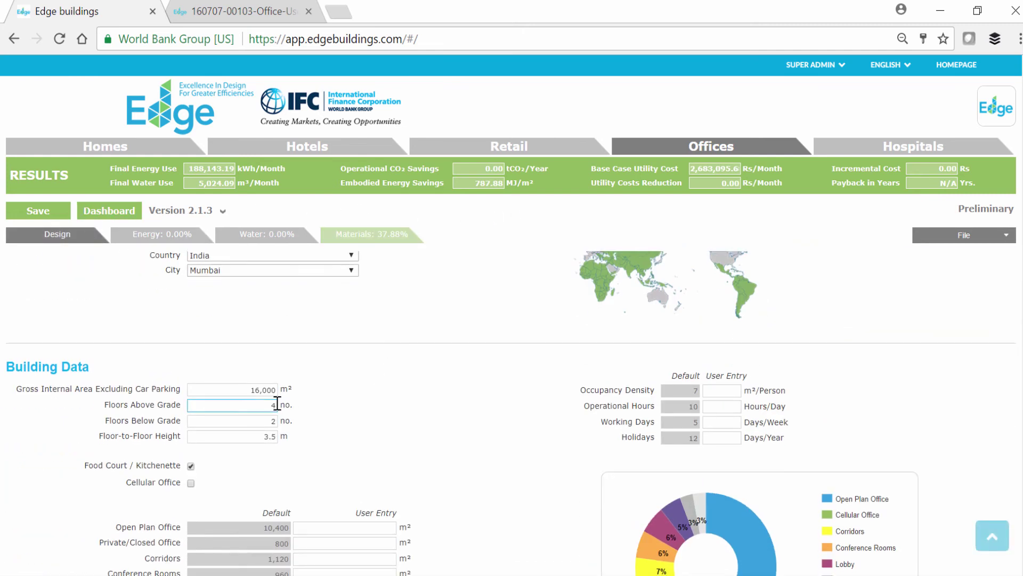
click(402, 387)
click(404, 243)
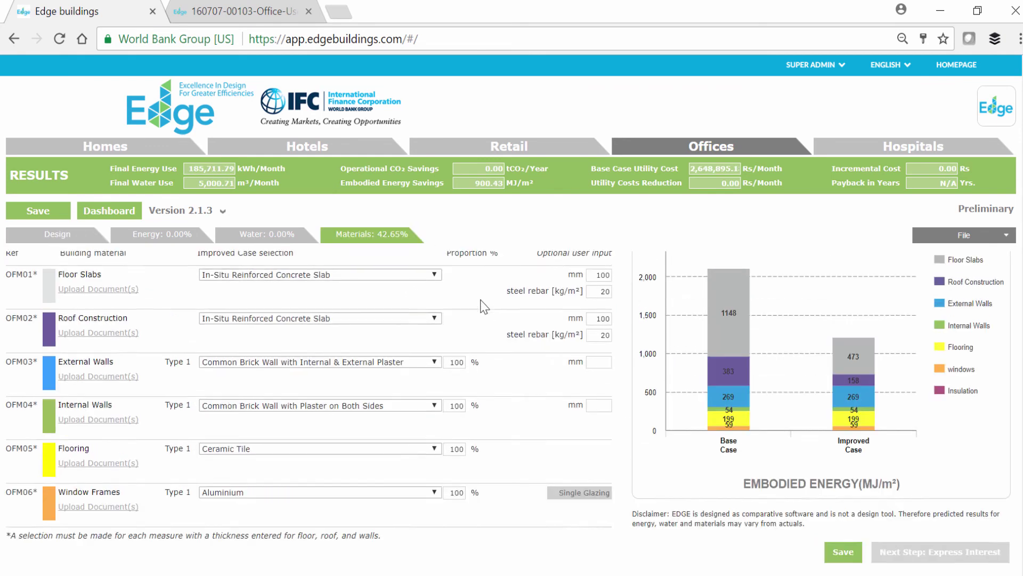